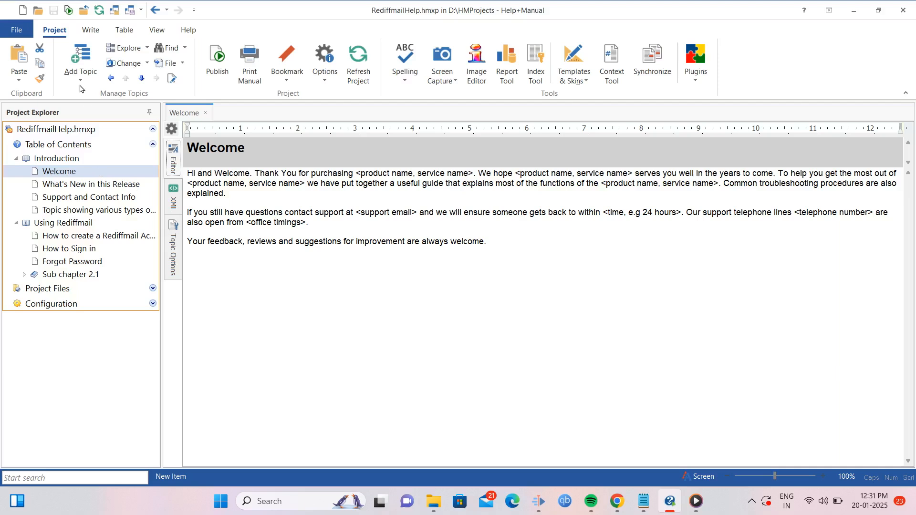
Run the spell check across all topics of the help project
left_click(92, 31)
left_click(53, 31)
left_click(408, 80)
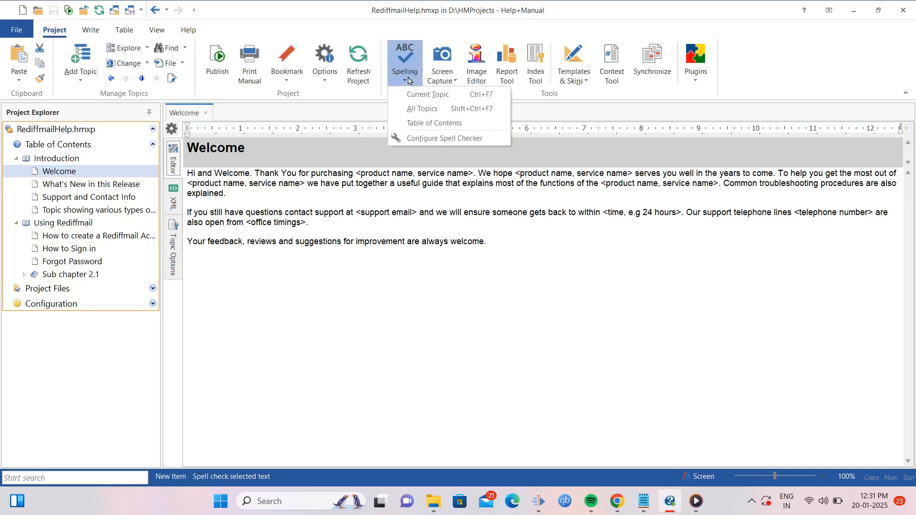
left_click(423, 109)
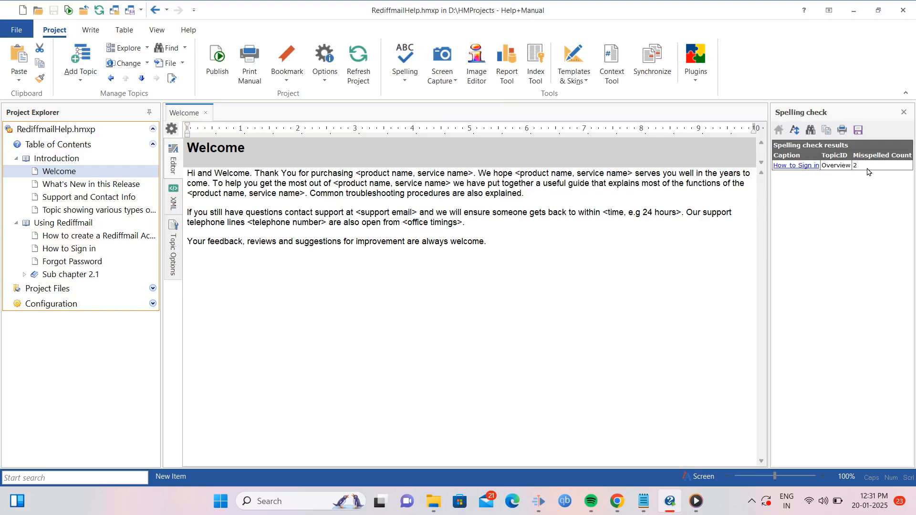
In the How to Sign in topic, replace the misspelled "Goto" with "Go to" and ignore "Logout" once
left_click(793, 167)
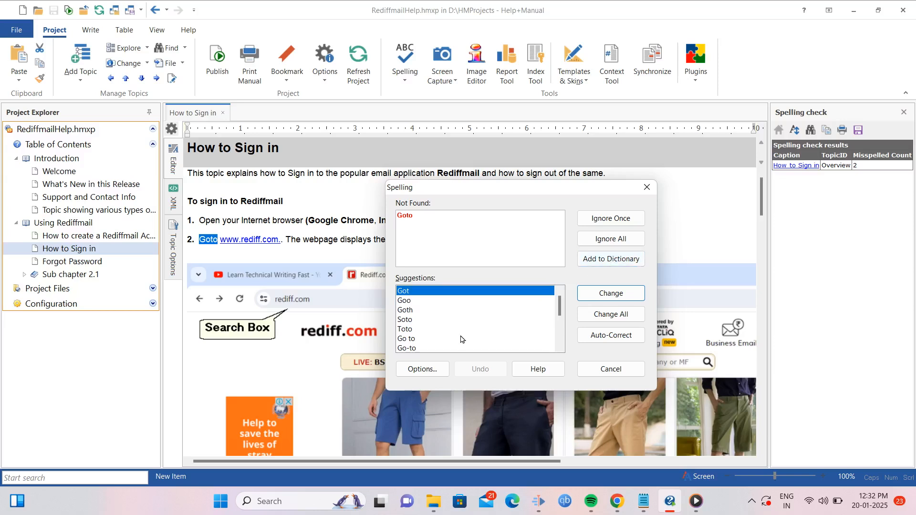
left_click(404, 339)
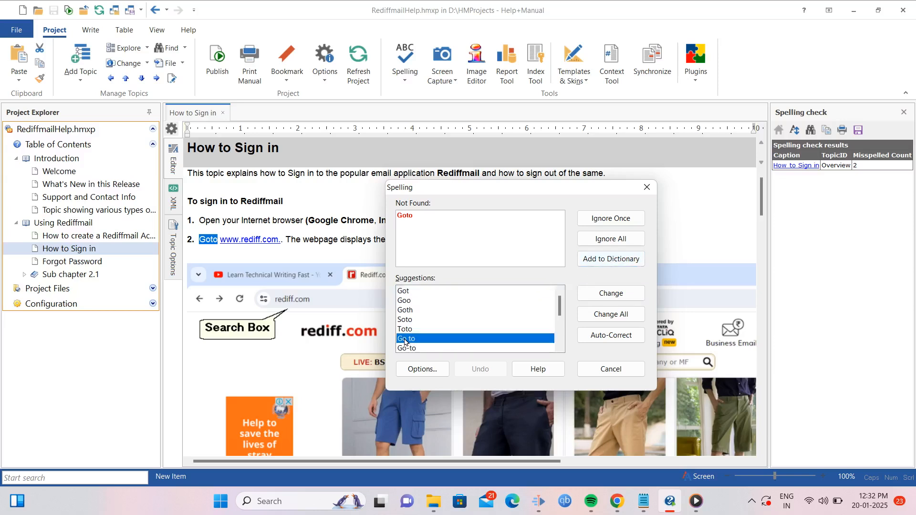
left_click(610, 293)
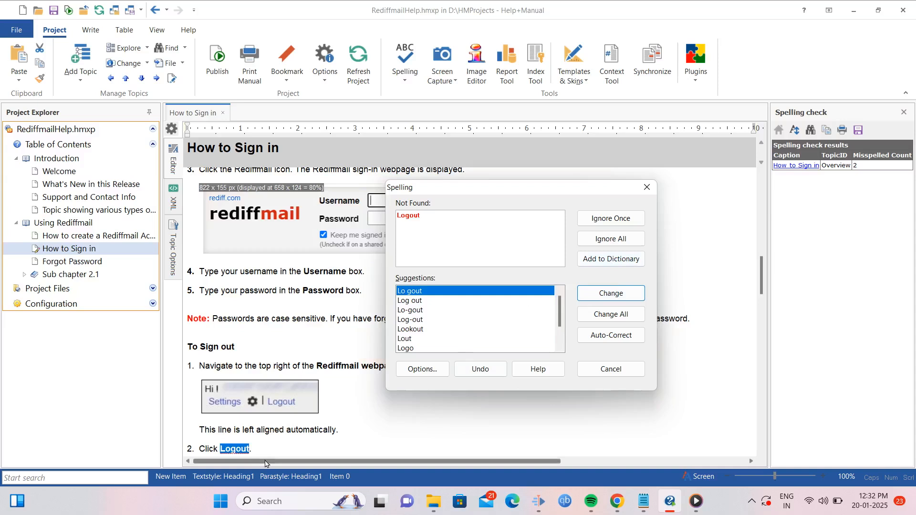
left_click(616, 220)
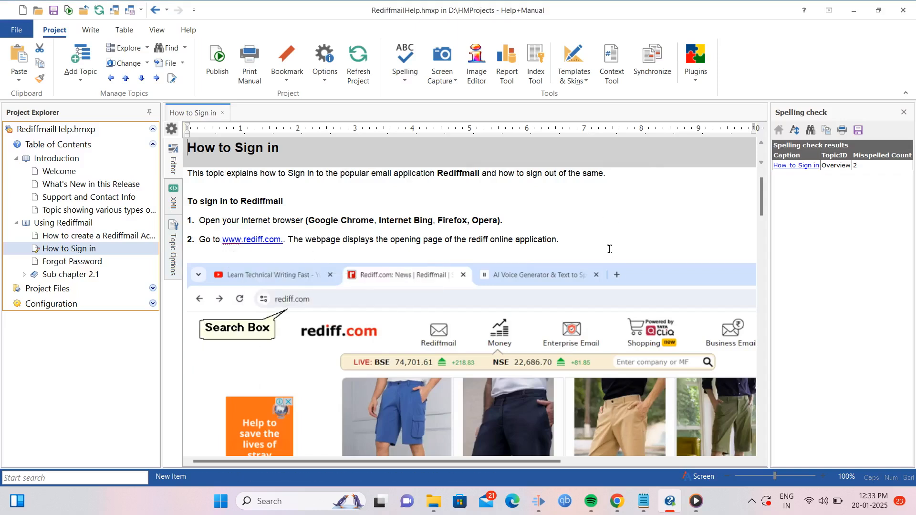
Review the corrected How to Sign in topic, recheck its spelling without changing anything, and close the spelling check results
scroll(613, 241, "down", 3)
scroll(588, 343, "down", 6)
scroll(580, 362, "up", 10)
left_click(795, 166)
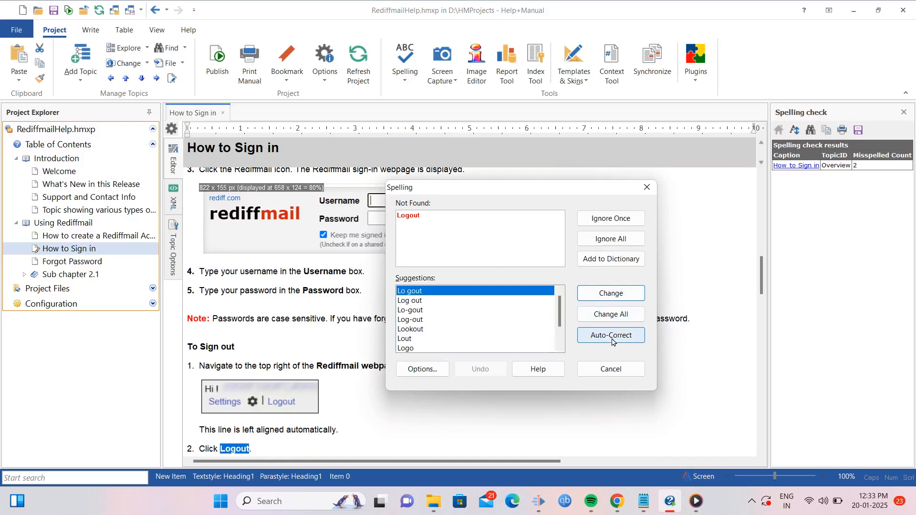
left_click(607, 372)
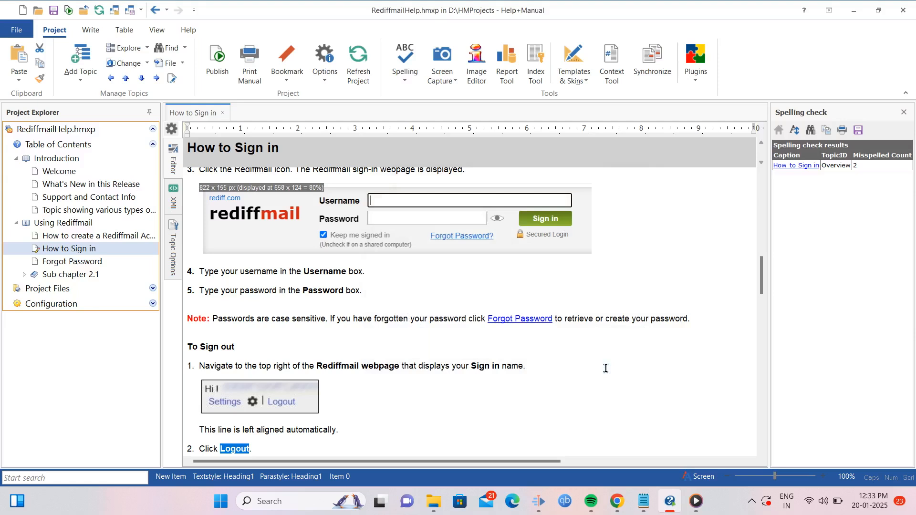
left_click(903, 114)
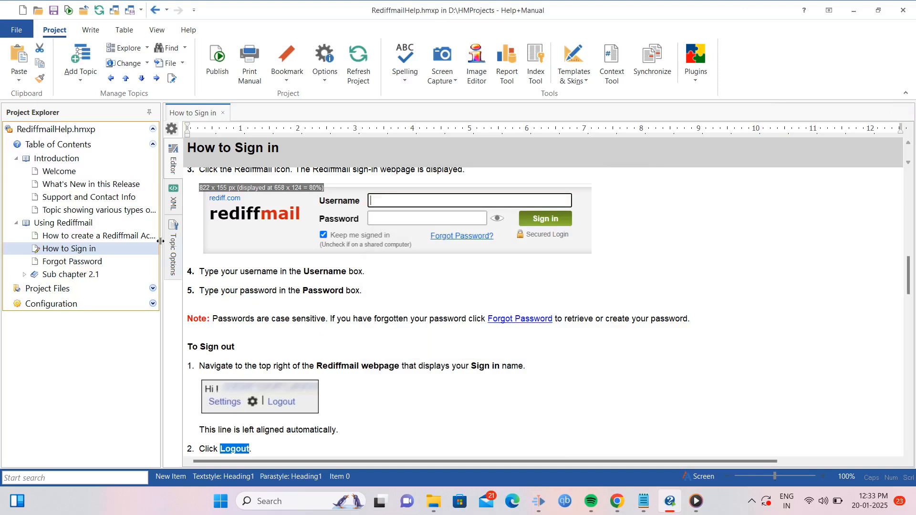
Set the author to "Student" in the project's Title & Copyright common properties
left_click(47, 306)
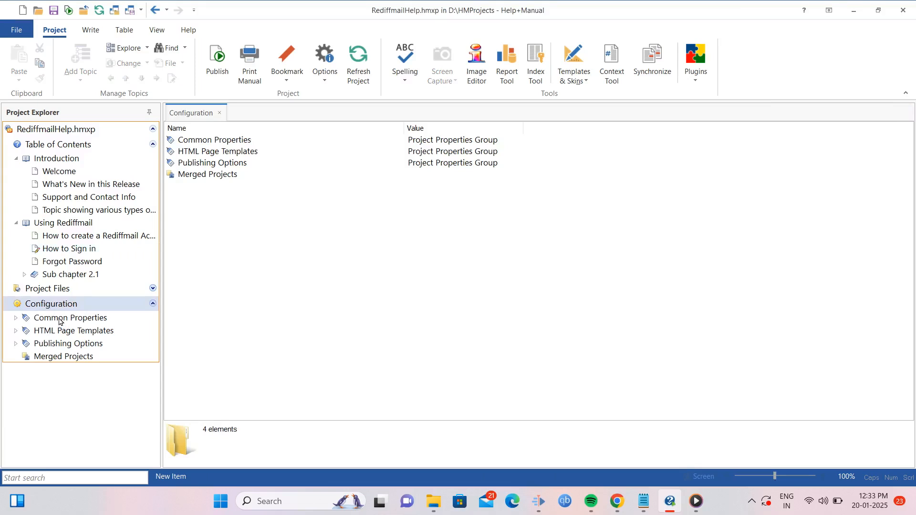
left_click(59, 320)
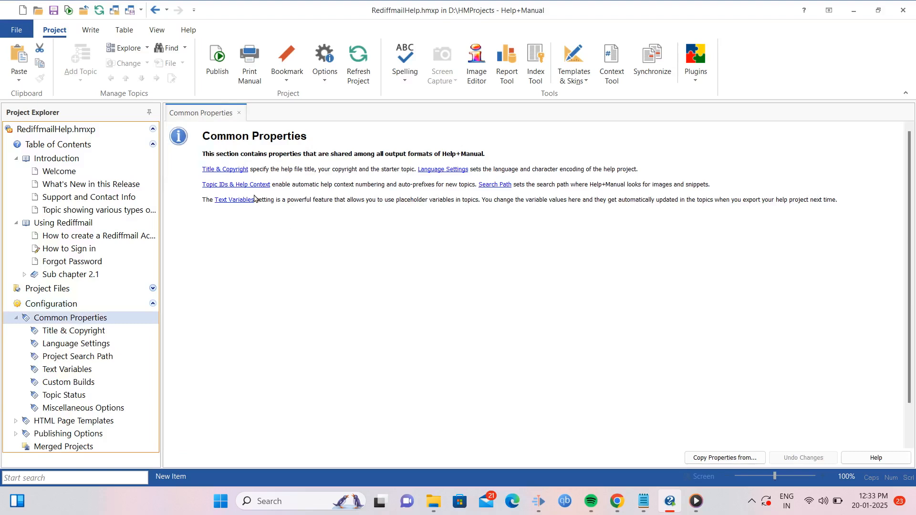
left_click(225, 169)
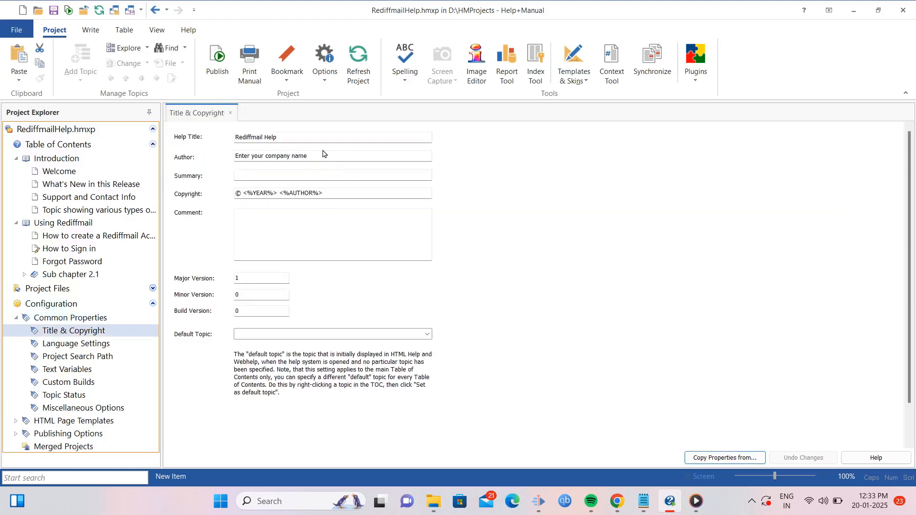
left_click_drag(317, 156, 216, 167)
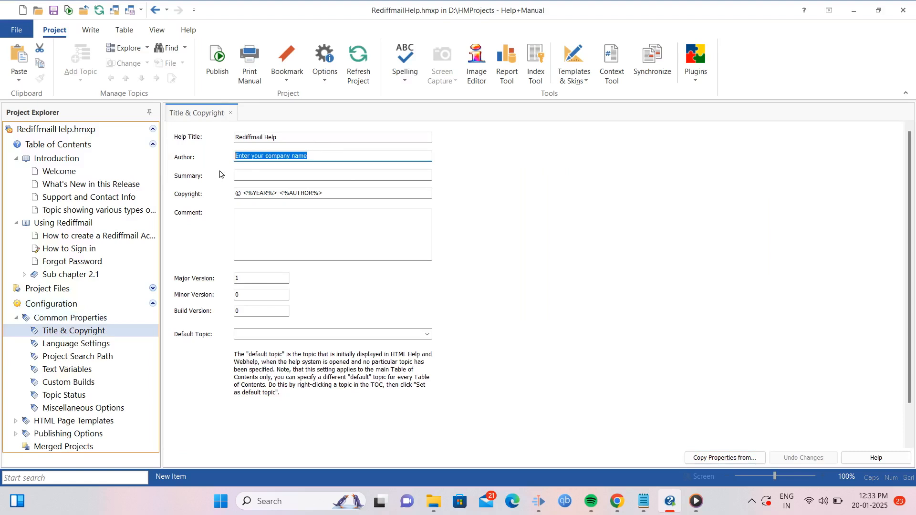
type("Student")
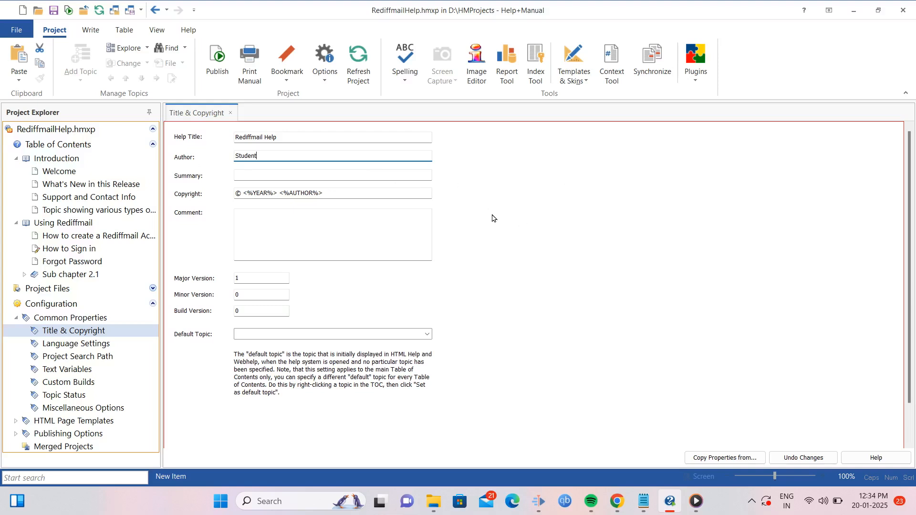
Review the copyright, comment and version fields without changing them, and save the project
left_click_drag(277, 193, 243, 191)
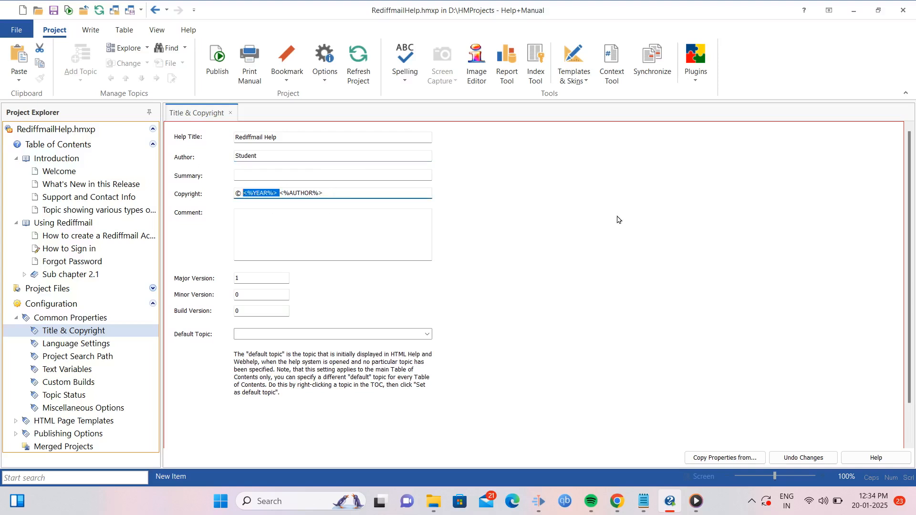
left_click(318, 241)
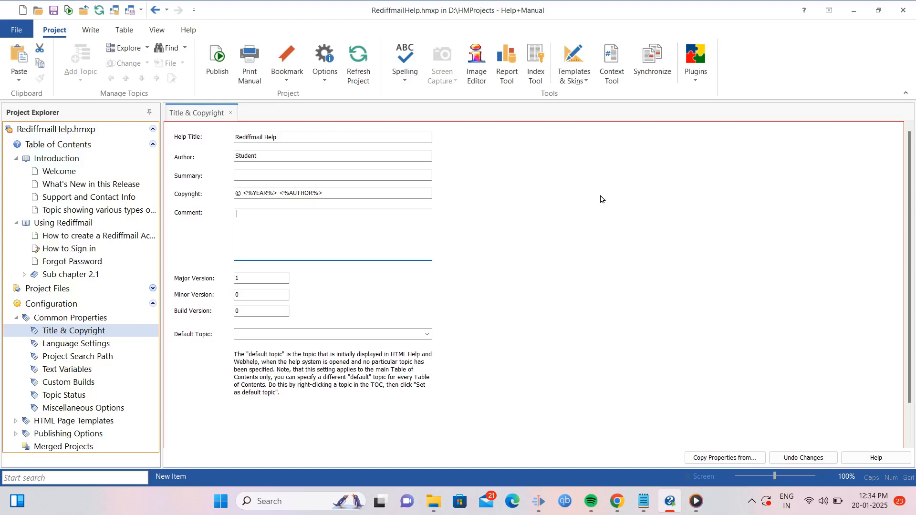
left_click(261, 277)
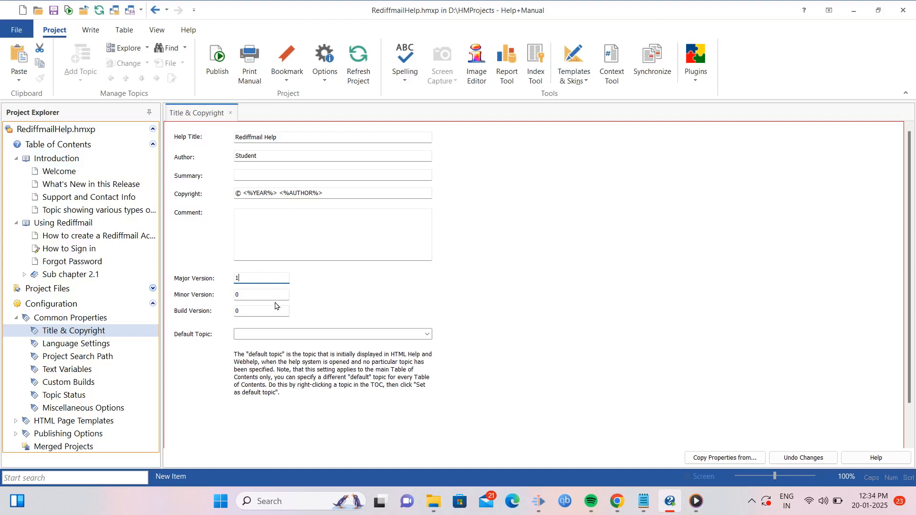
left_click(266, 295)
left_click(263, 311)
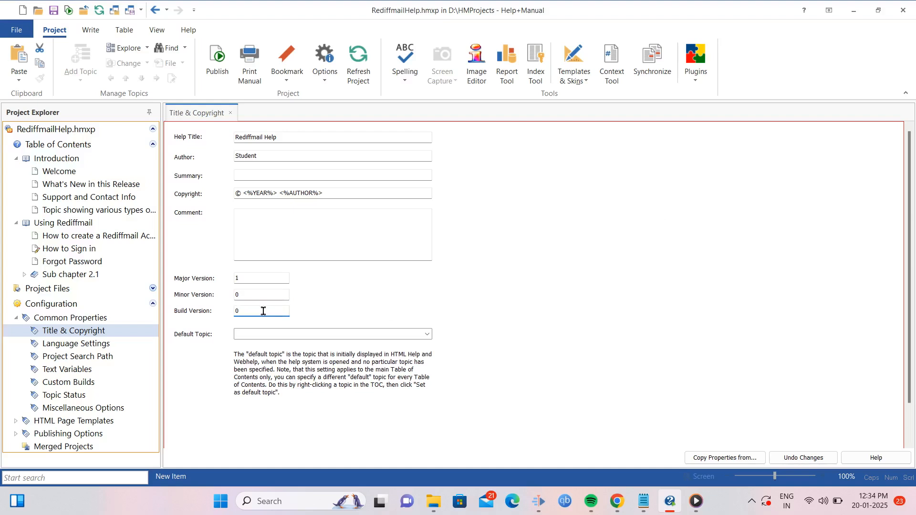
left_click(52, 13)
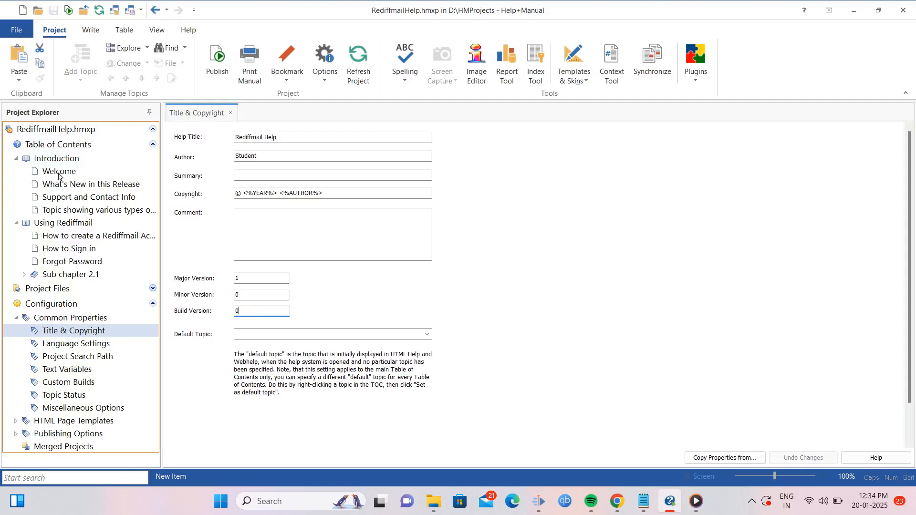
Open the project's publishing options and choose WebHelp as the publish format
mouse_move(55, 174)
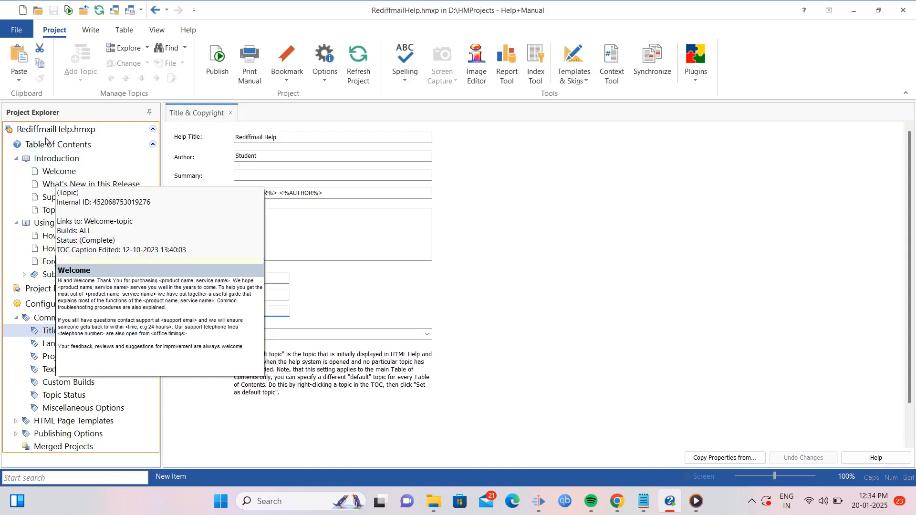
left_click(210, 72)
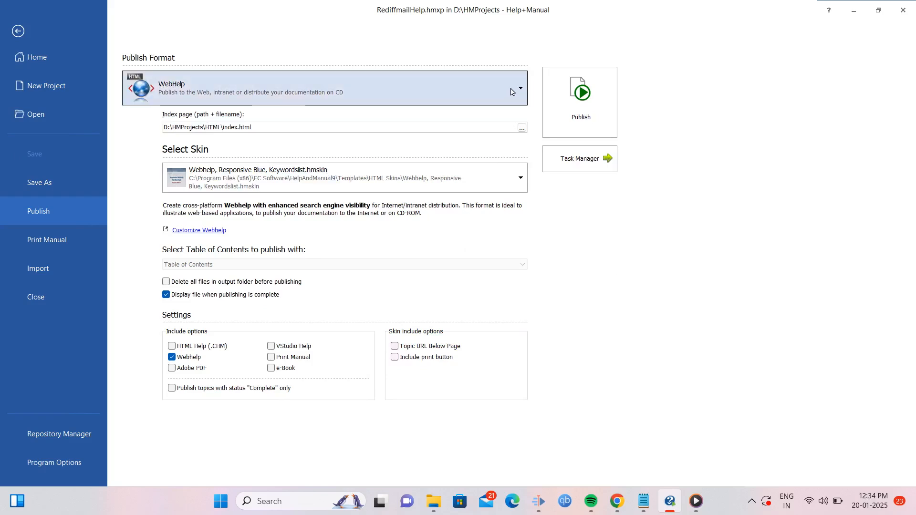
left_click(512, 92)
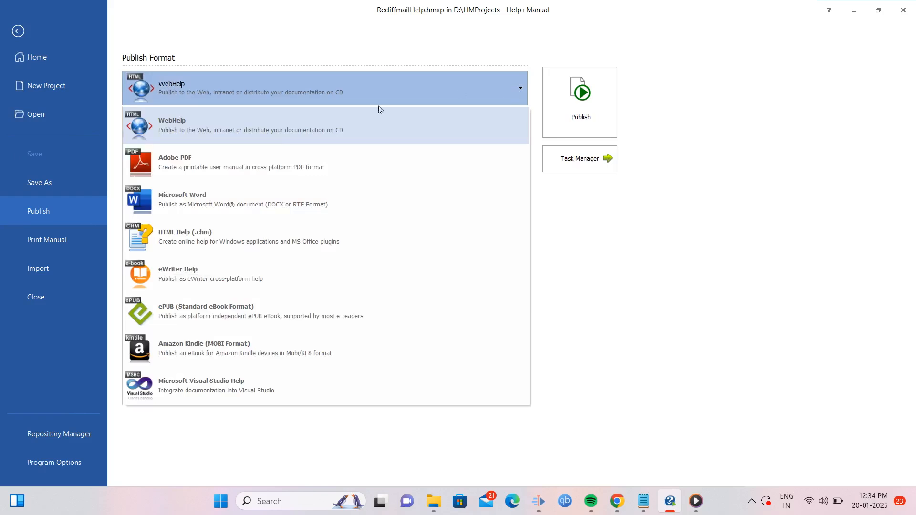
left_click(271, 127)
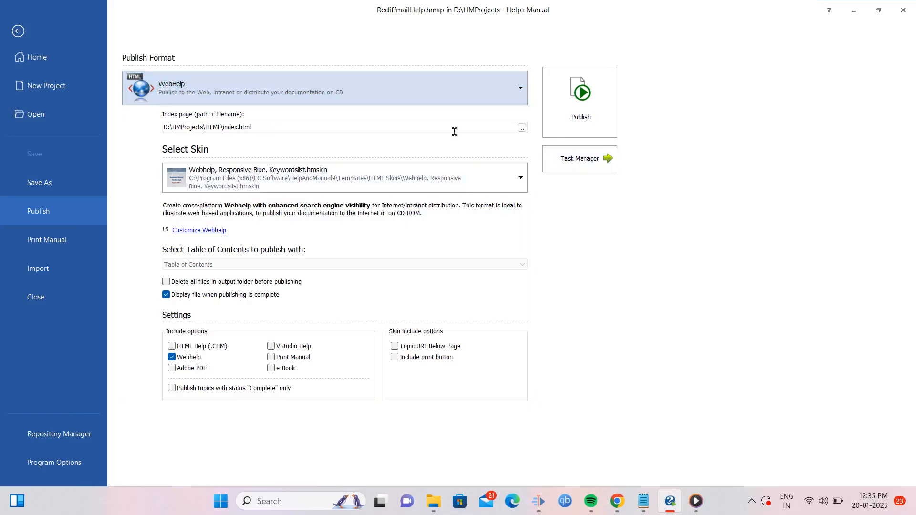
Examine the index page's output path and browse its target folder without choosing another location
left_click_drag(276, 125, 154, 125)
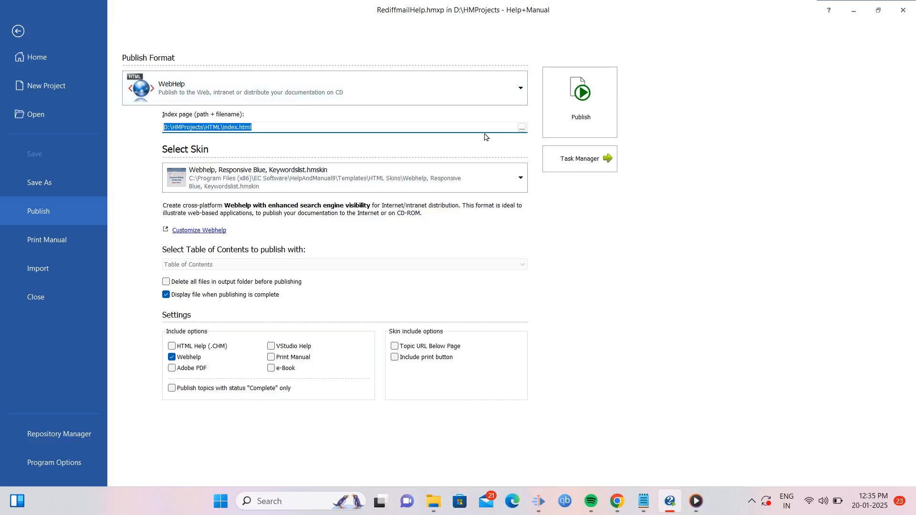
left_click(521, 128)
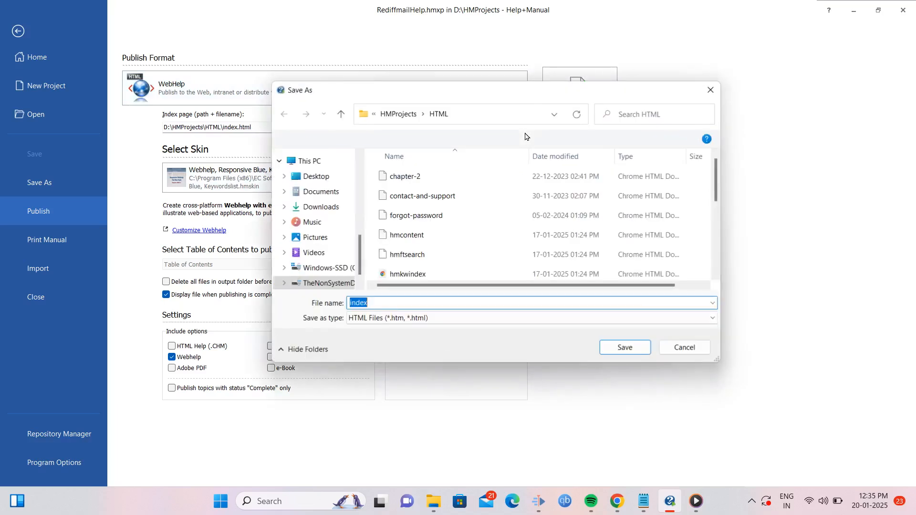
left_click(712, 91)
left_click_drag(264, 126, 220, 126)
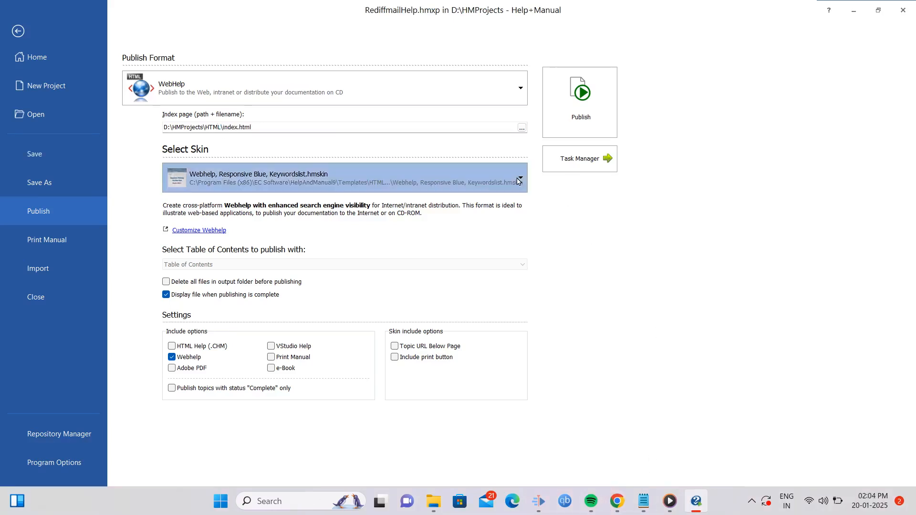
Choose the skin "Webhelp, Responsive Blue, Keywordslist.hmskin" and publish the help project
left_click(519, 178)
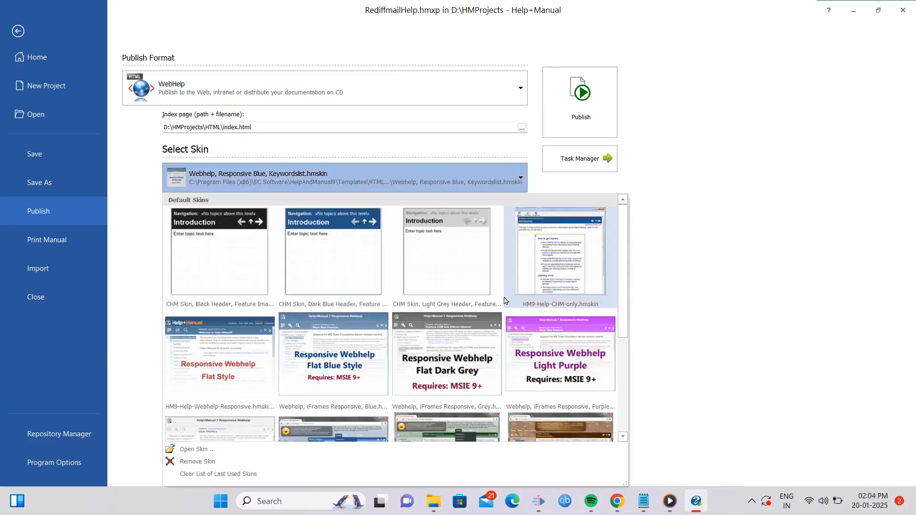
scroll(458, 283, "down", 3)
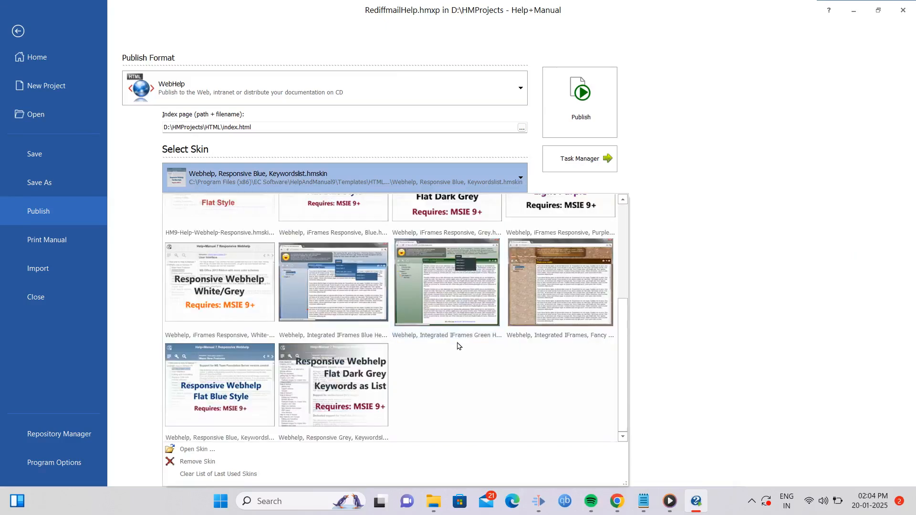
left_click(212, 390)
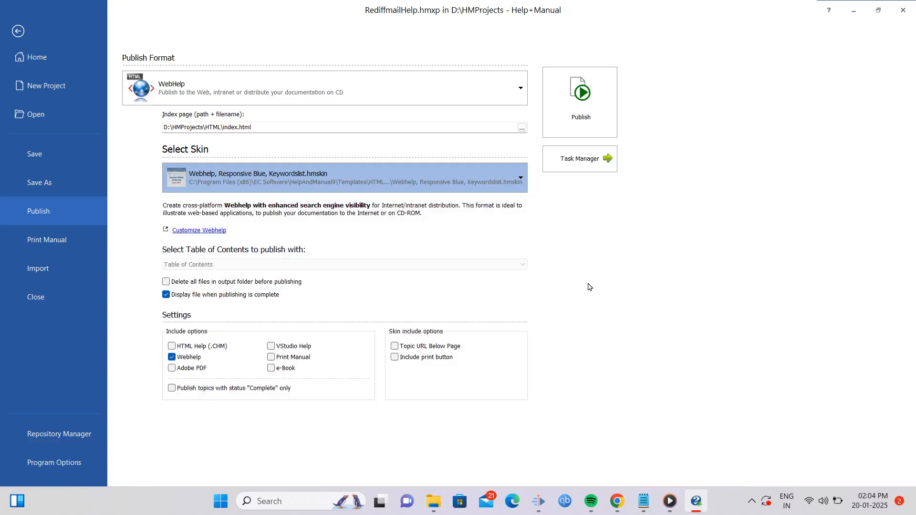
left_click(581, 99)
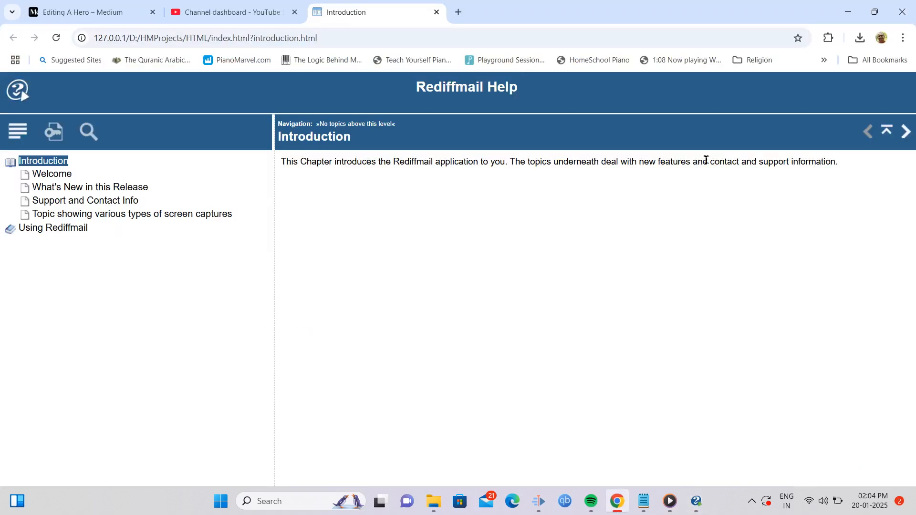
Switch back to Help+Manual and examine the output folder to distribute in the compiler messages
mouse_move(696, 501)
left_click(696, 501)
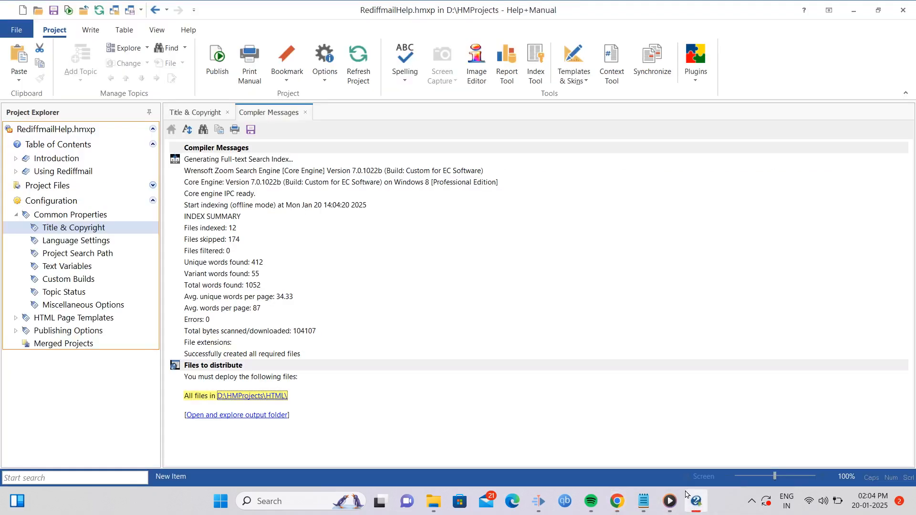
left_click_drag(317, 397, 180, 403)
left_click(321, 396)
Return to the published WebHelp in Chrome and examine its Rediffmail Help title header
left_click(617, 501)
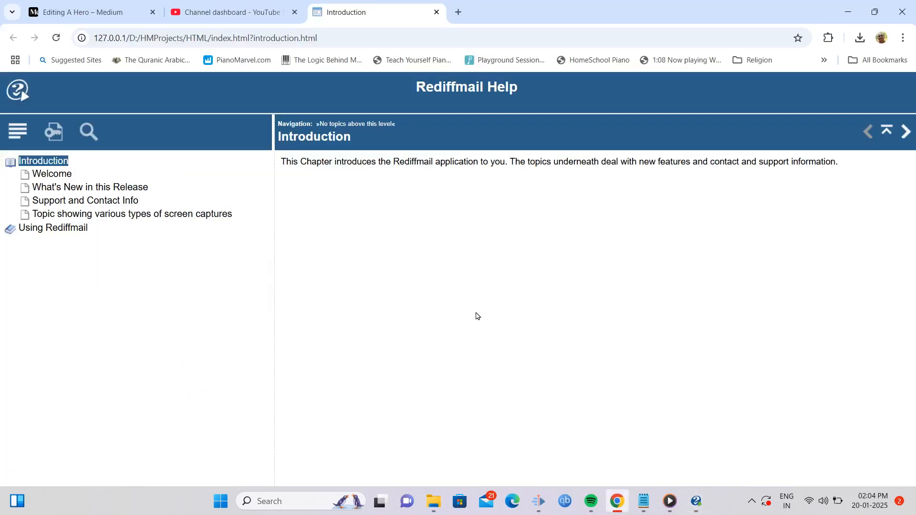
left_click_drag(410, 88, 521, 91)
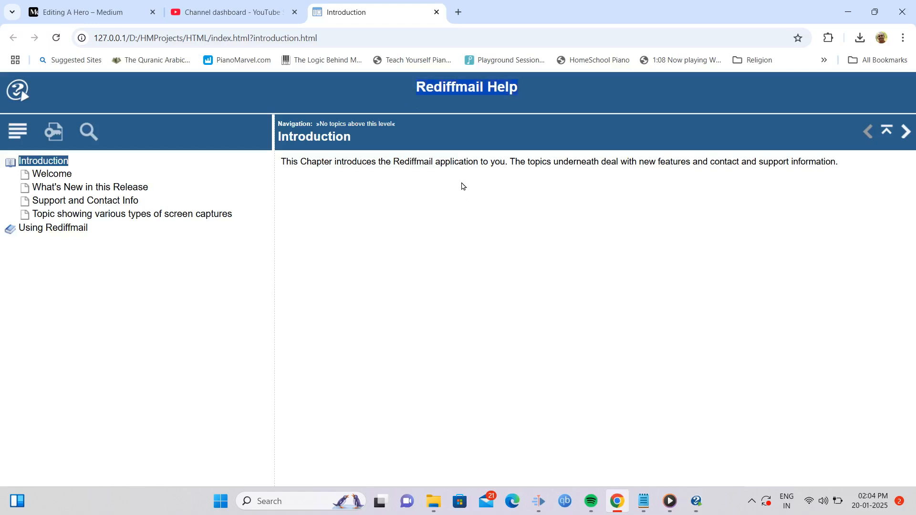
left_click(462, 183)
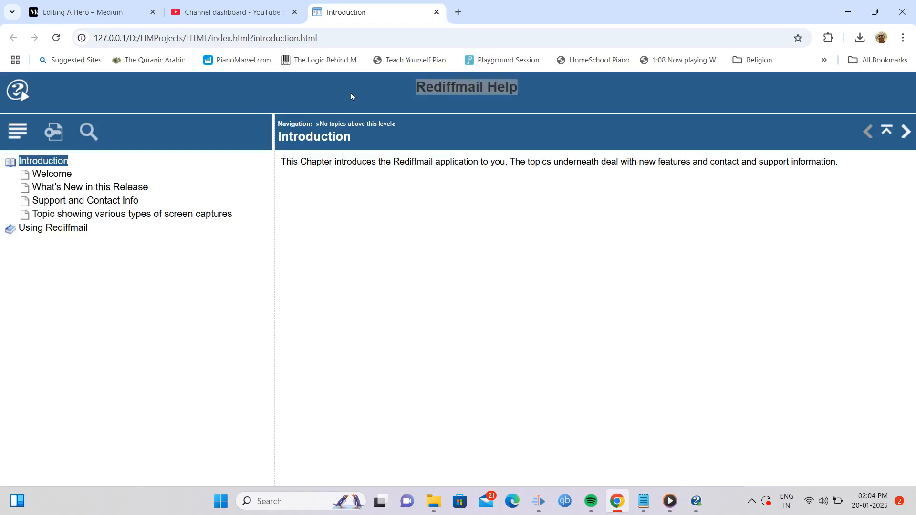
left_click(410, 96)
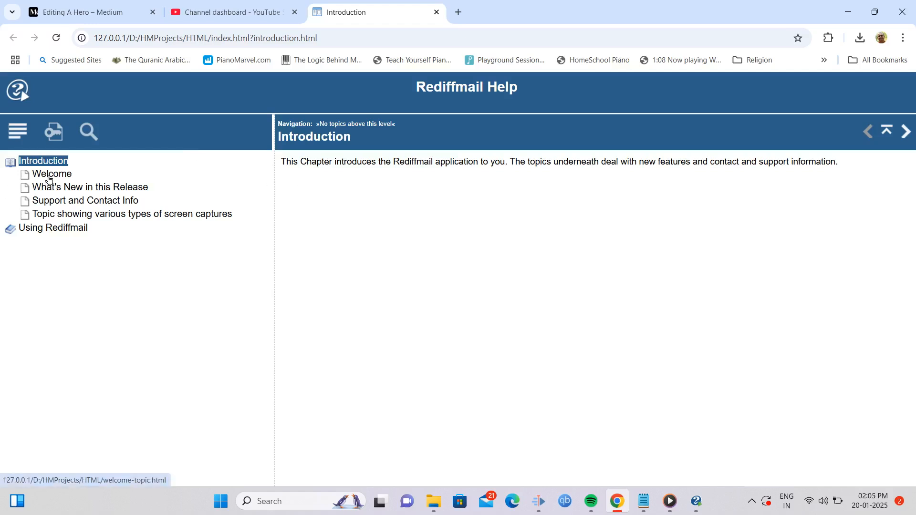
Review the Welcome, What's New in this Release and How to Sign in topics, expanding the Using Rediffmail chapter
left_click(48, 175)
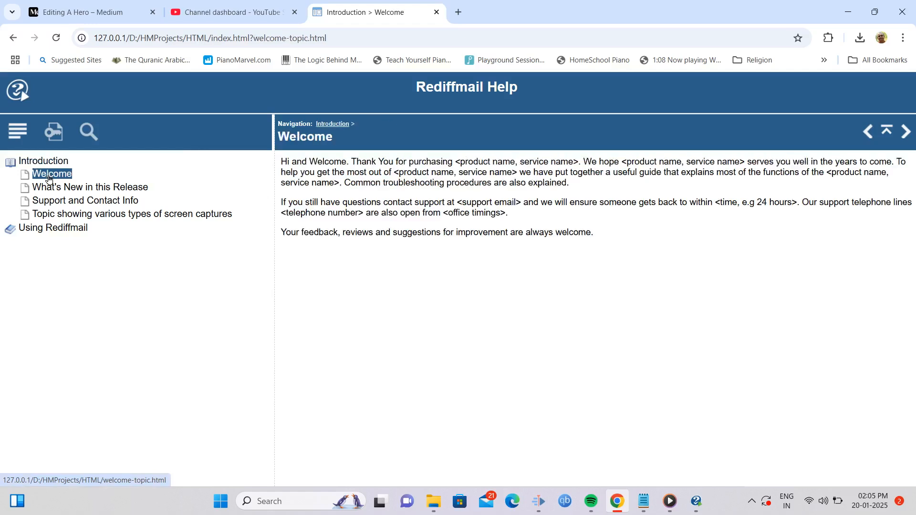
left_click(54, 191)
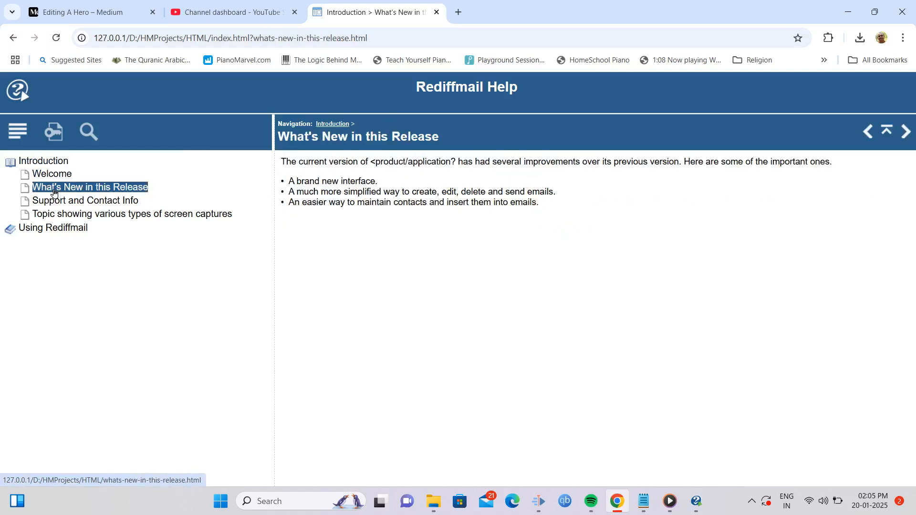
left_click(7, 231)
left_click(7, 231)
left_click(7, 230)
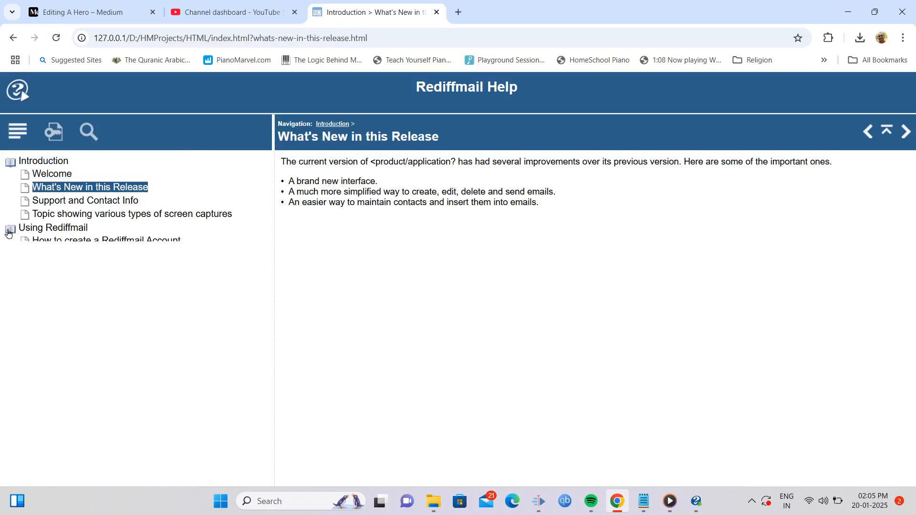
left_click(55, 256)
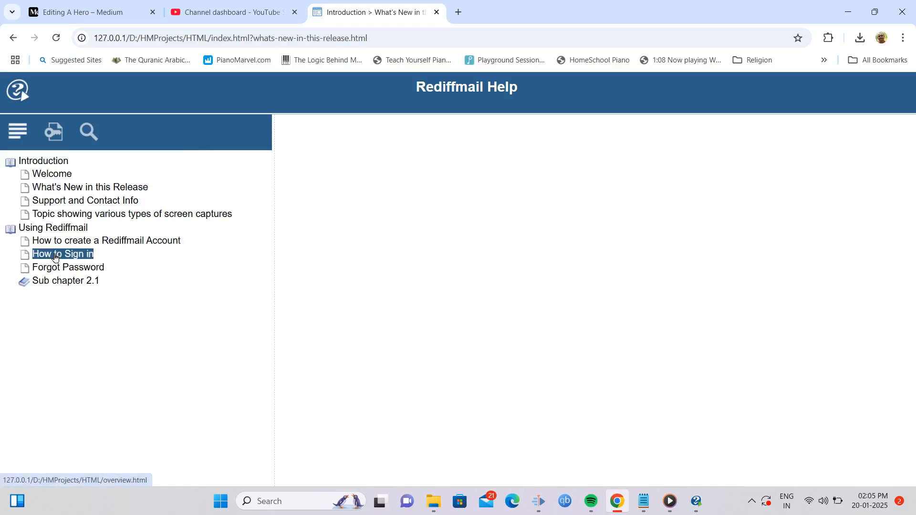
scroll(530, 238, "down", 10)
scroll(538, 262, "up", 10)
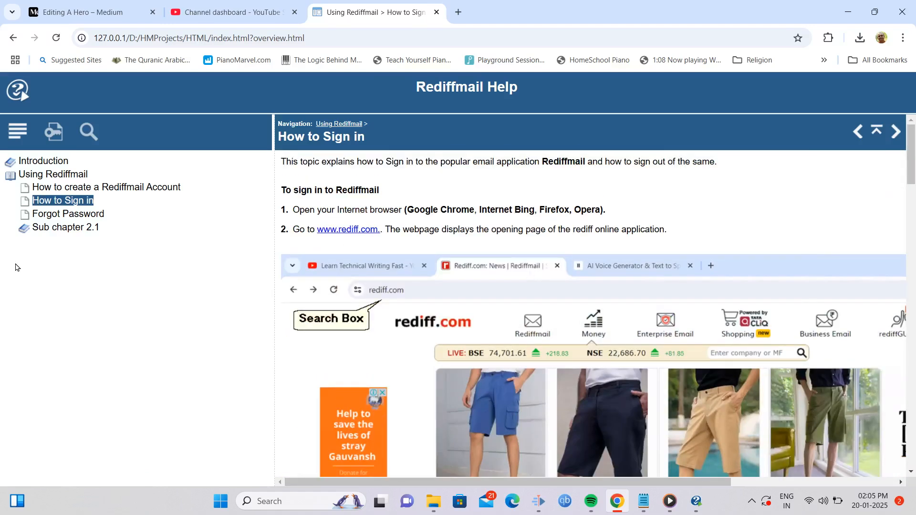
Look up the keywords "Help + Manual", "sign in", "support" and "forgot password" in the keyword index
left_click(53, 136)
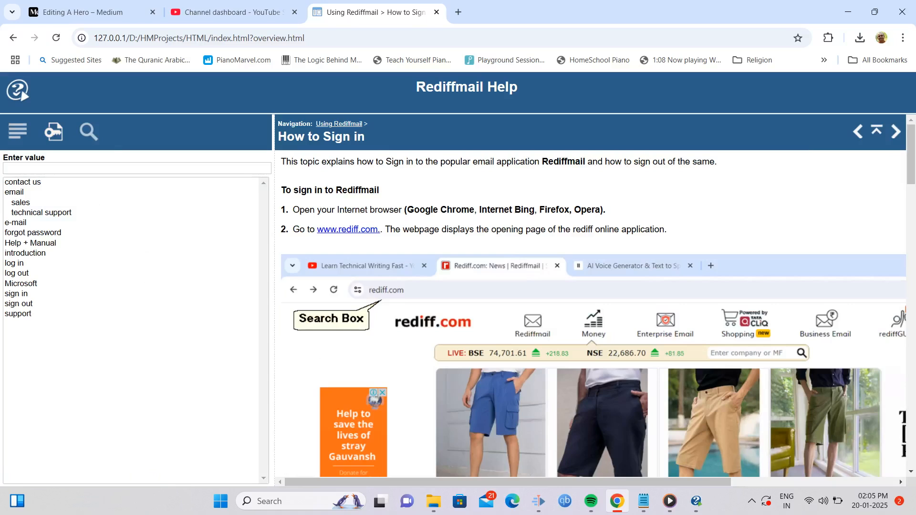
left_click(15, 246)
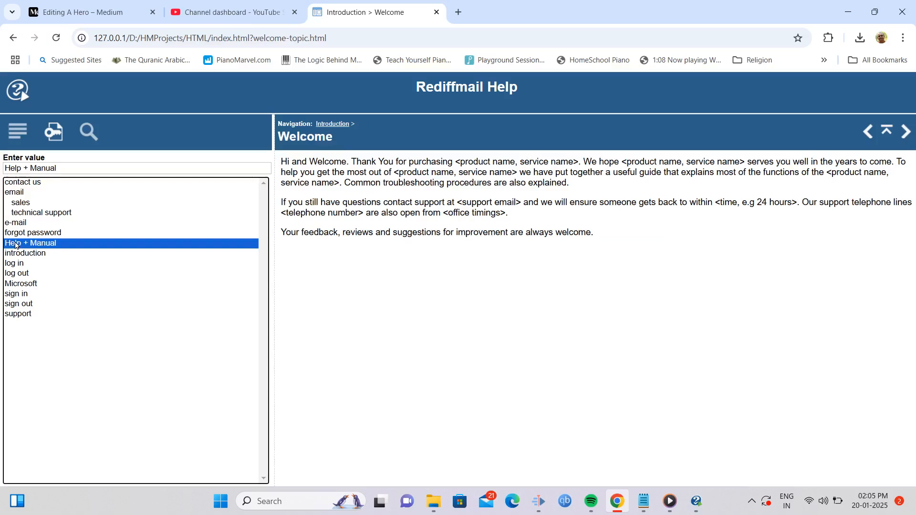
left_click(18, 295)
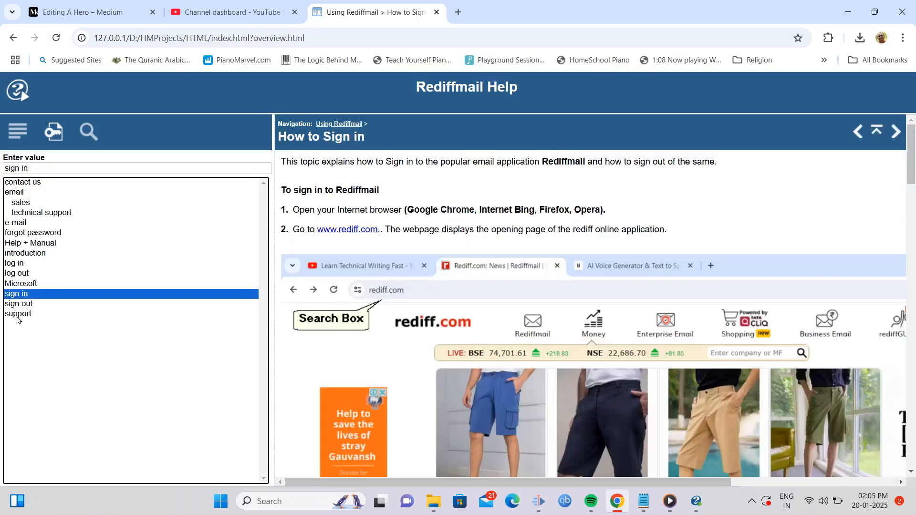
left_click(17, 315)
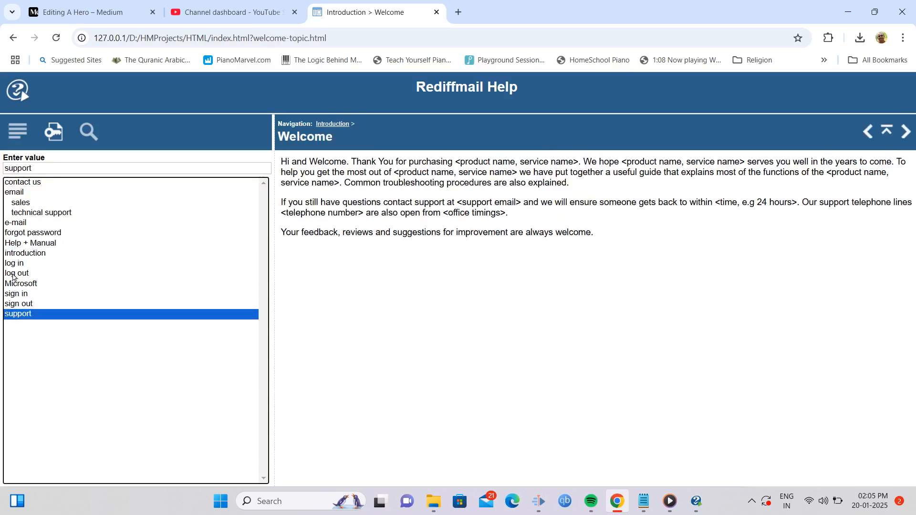
left_click(18, 235)
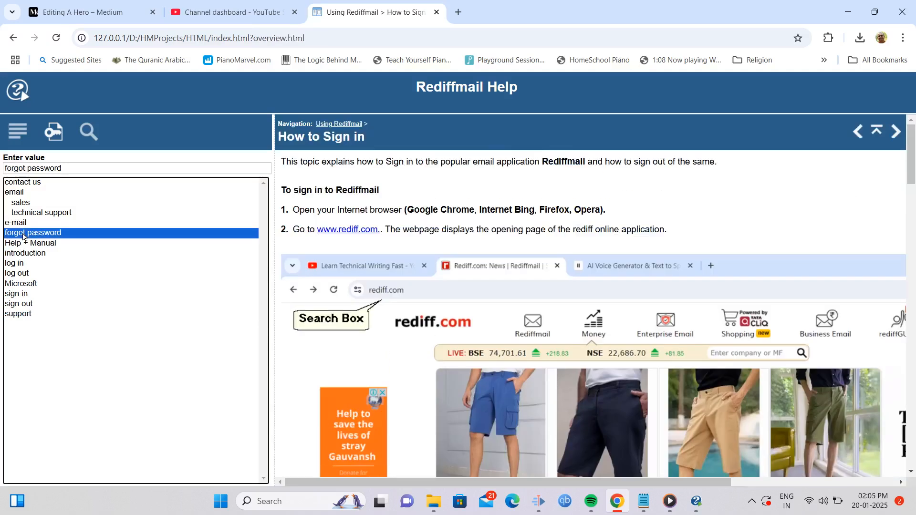
Search the published help for "password"
left_click(88, 132)
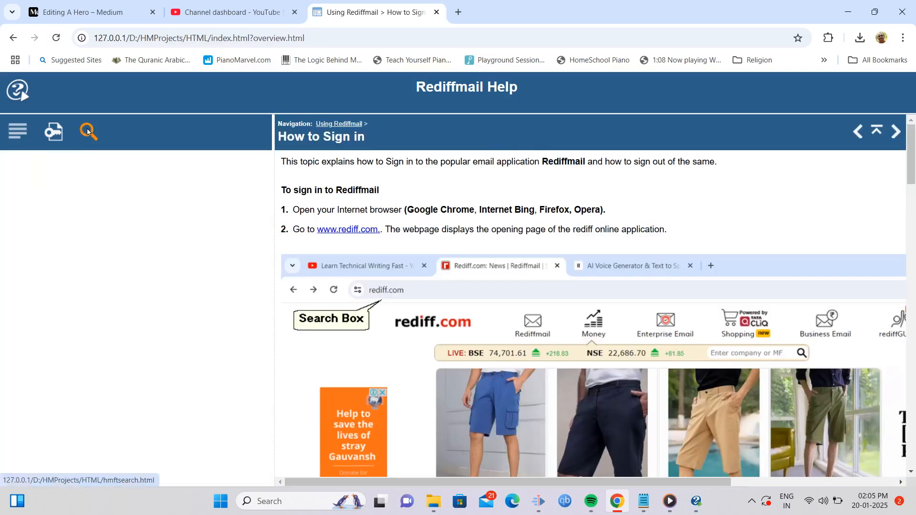
left_click(55, 182)
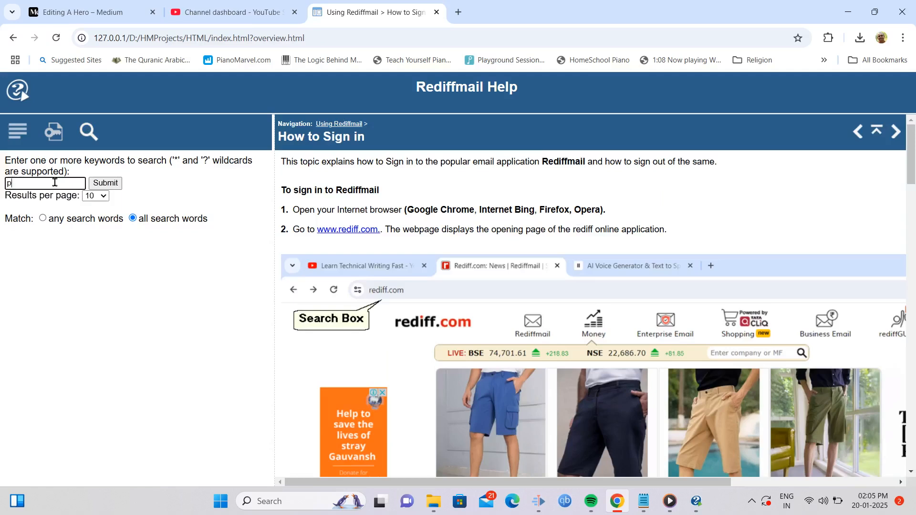
type("password")
left_click(105, 184)
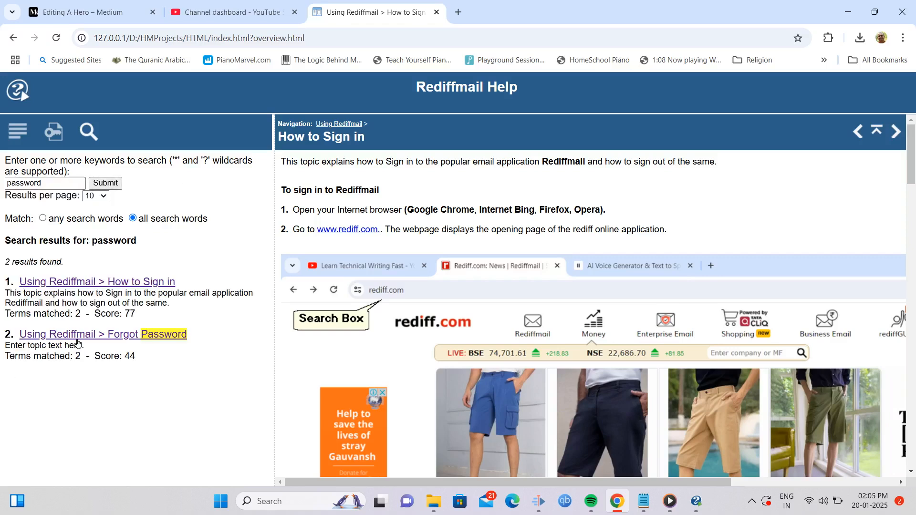
Open the Forgot Password and How to Sign in search results and examine the matched search words
left_click(91, 336)
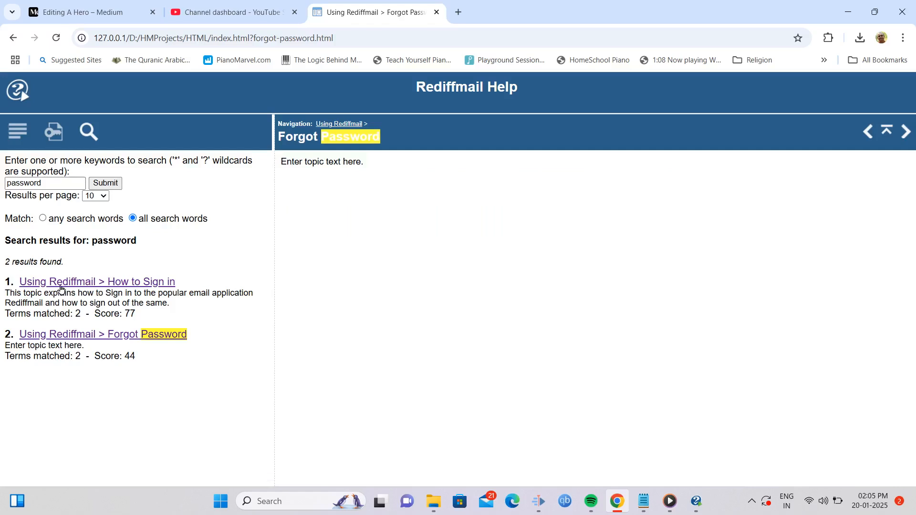
left_click(60, 285)
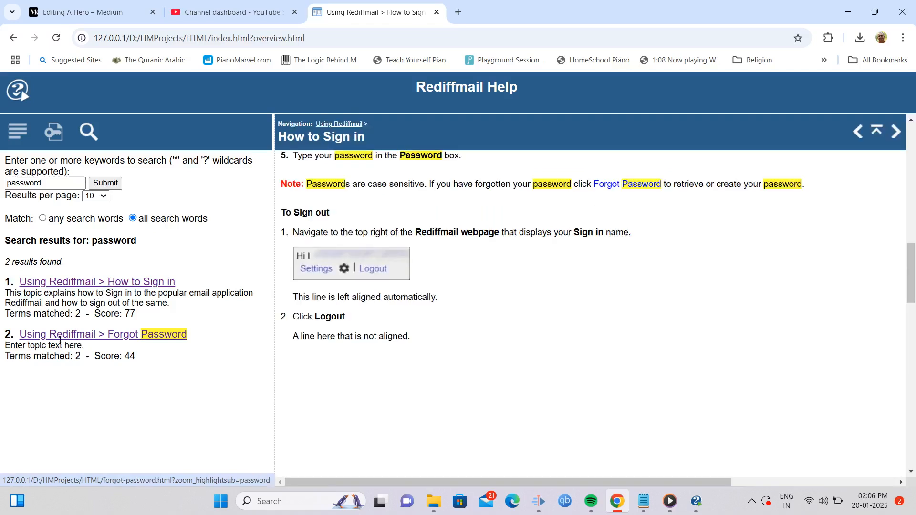
left_click(58, 335)
left_click(78, 285)
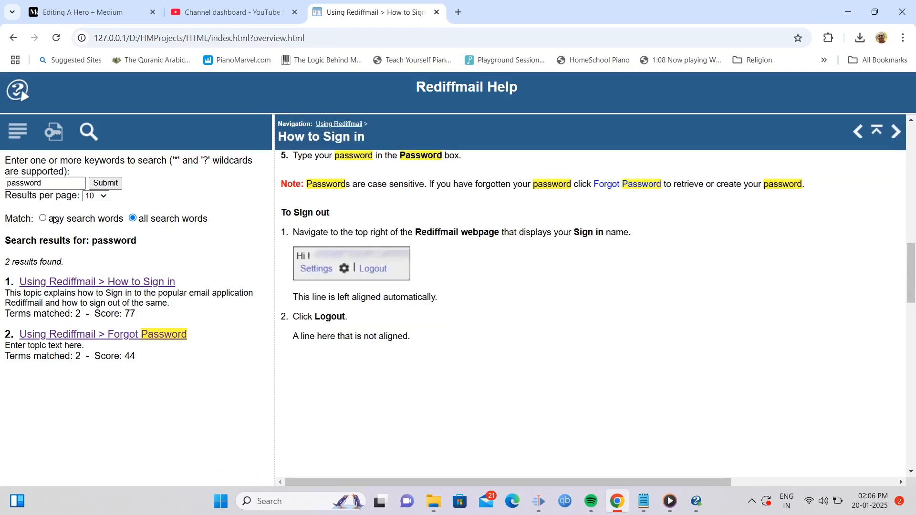
Try matching any search words, restore matching all search words, and keep 10 results per page
left_click(42, 219)
left_click(132, 218)
left_click(102, 197)
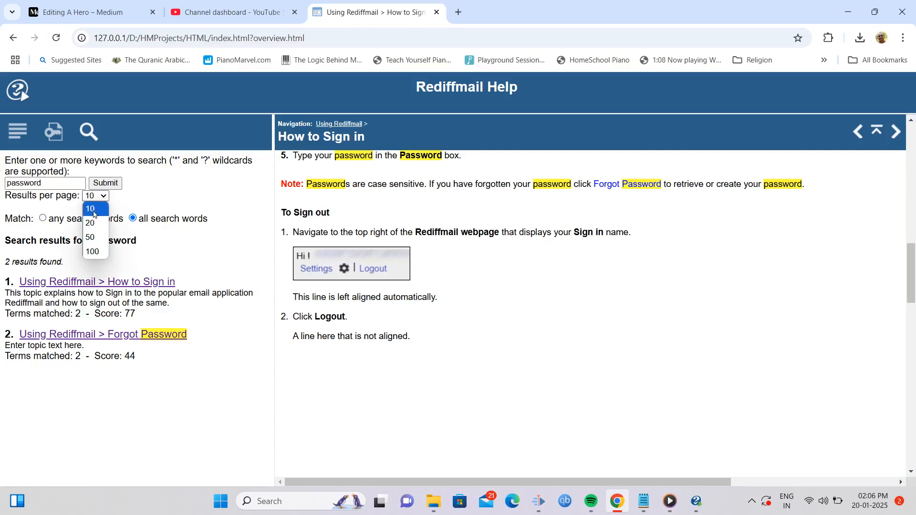
left_click(101, 210)
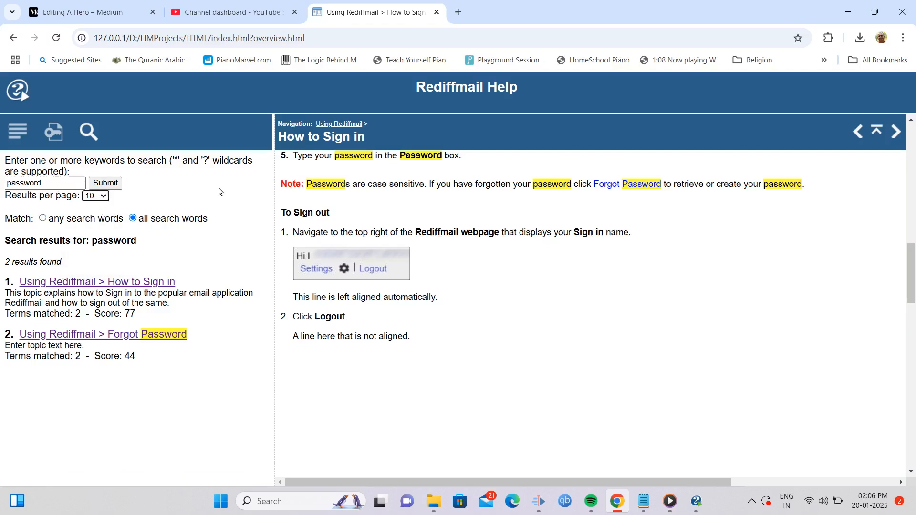
Return to the table of contents, view the account creation and How to Sign in topics, and narrow the contents pane
left_click(19, 133)
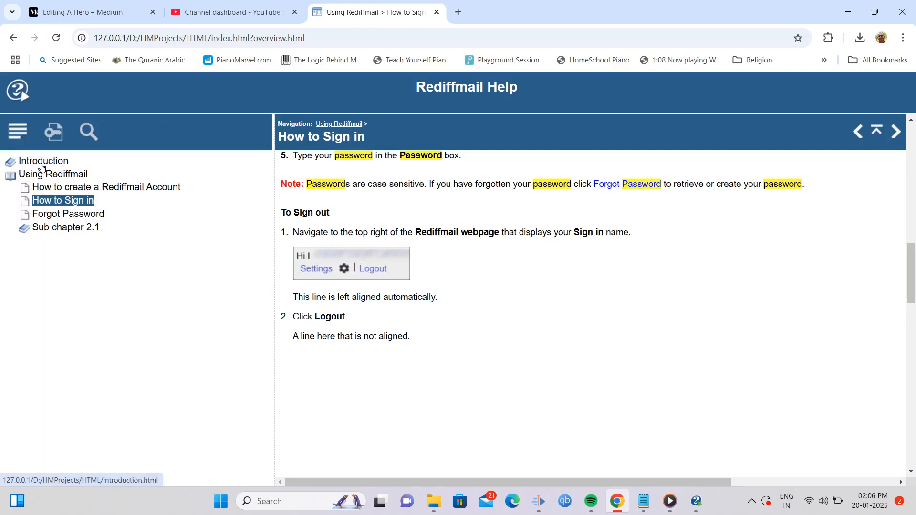
left_click(50, 189)
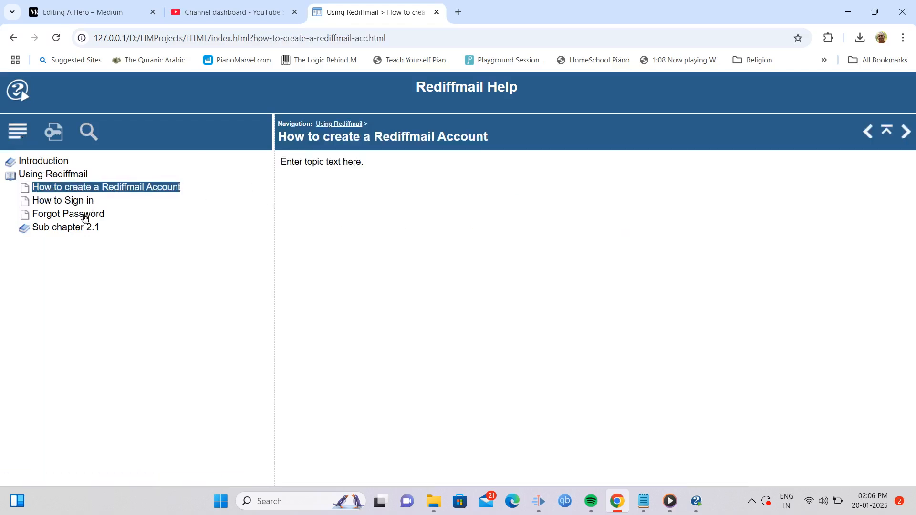
left_click(77, 202)
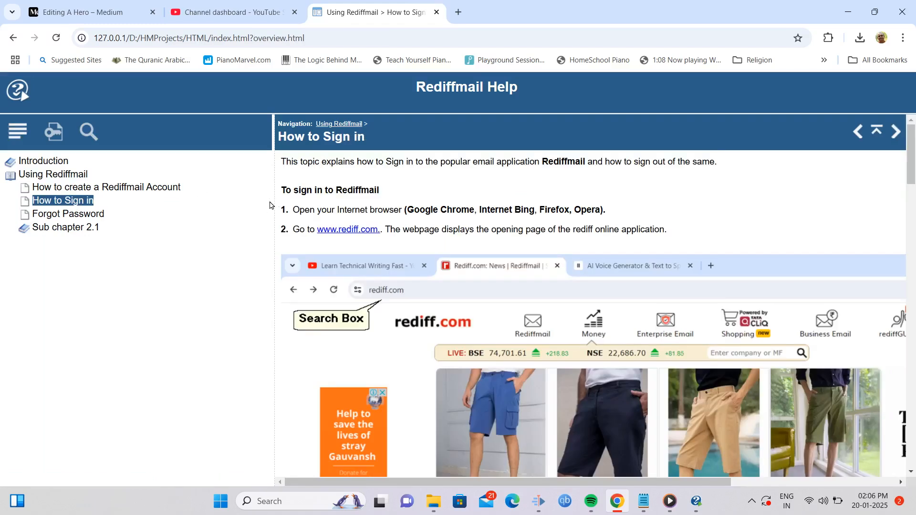
left_click_drag(274, 203, 220, 220)
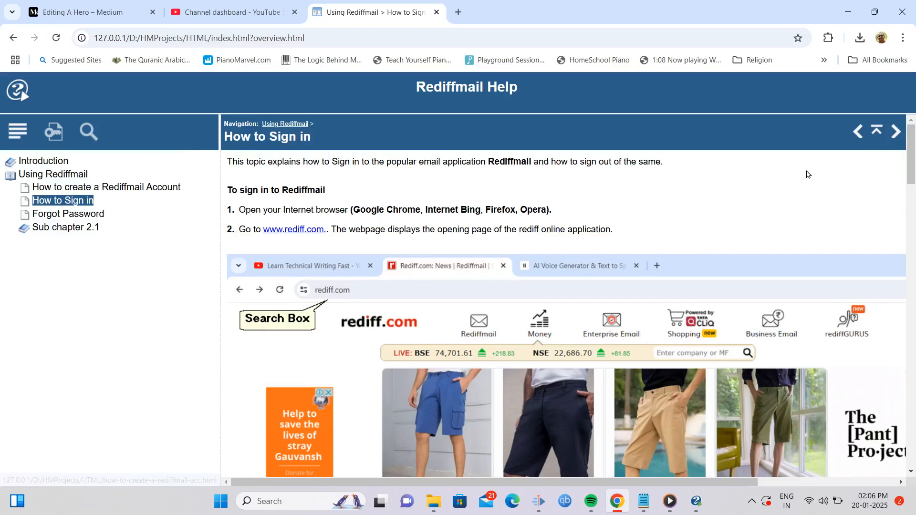
Page backward and forward between the Using Rediffmail and screen captures topics, ending at the parent Introduction chapter
left_click(857, 137)
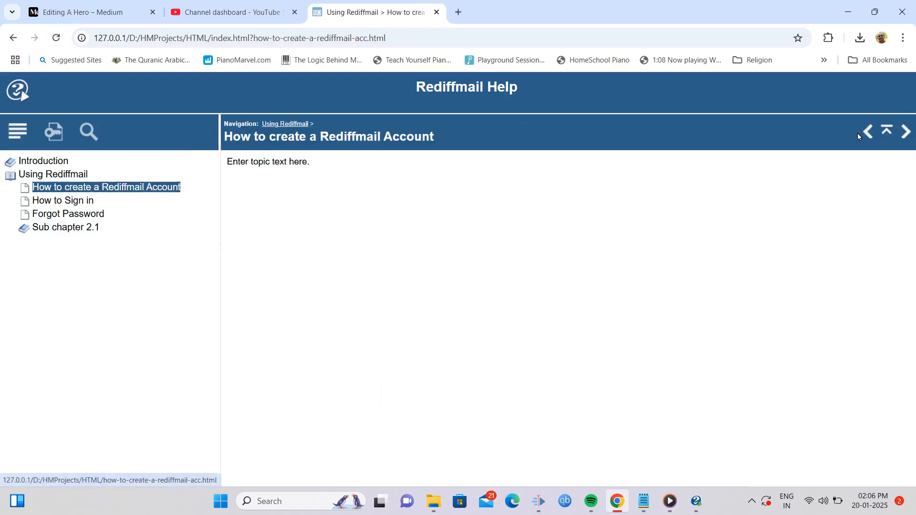
left_click(864, 136)
left_click(864, 135)
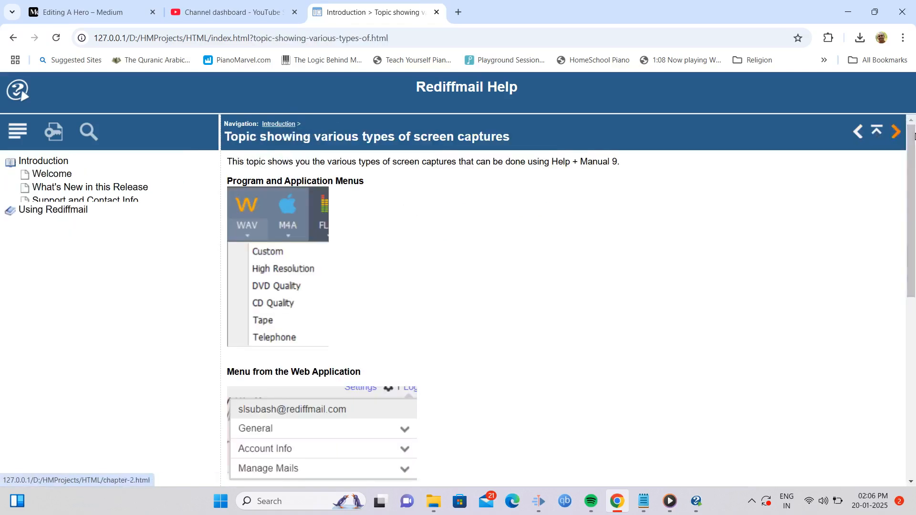
left_click(898, 135)
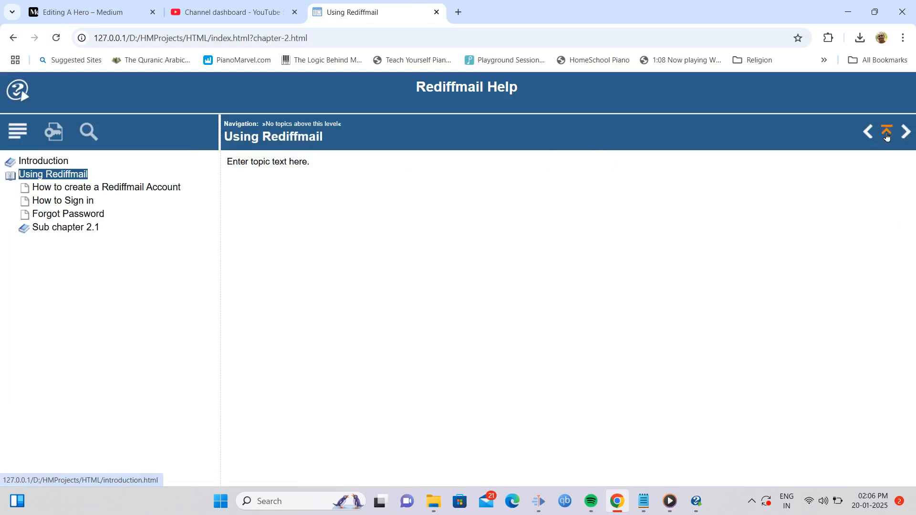
left_click(867, 138)
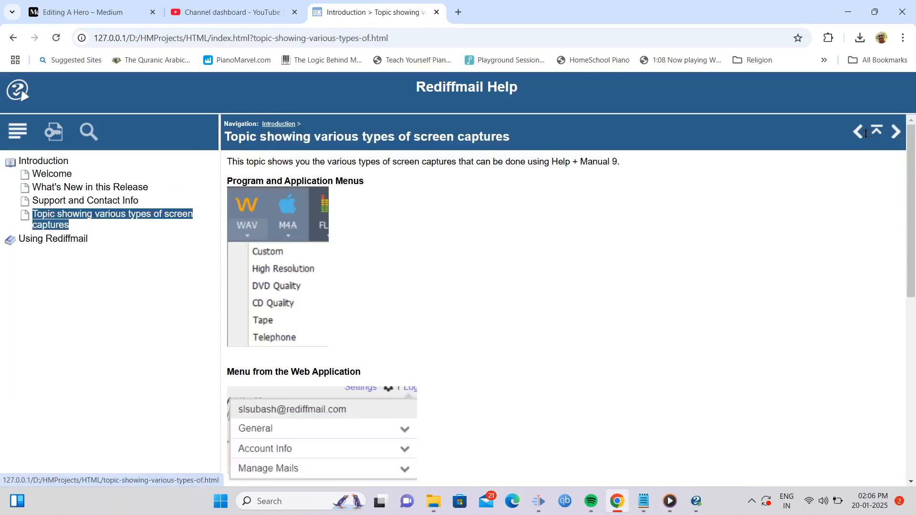
left_click(884, 131)
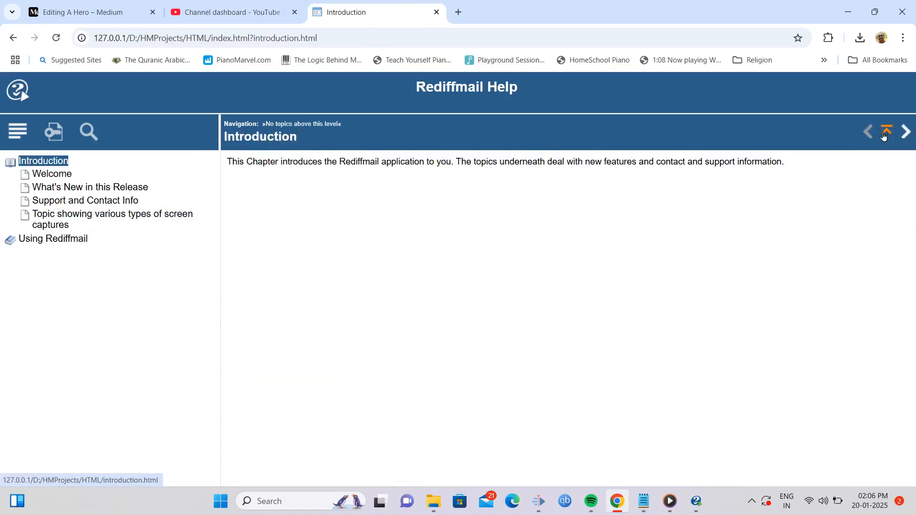
Page forward through the Introduction chapter's topics and return to their parent chapter page
left_click(903, 132)
left_click(902, 132)
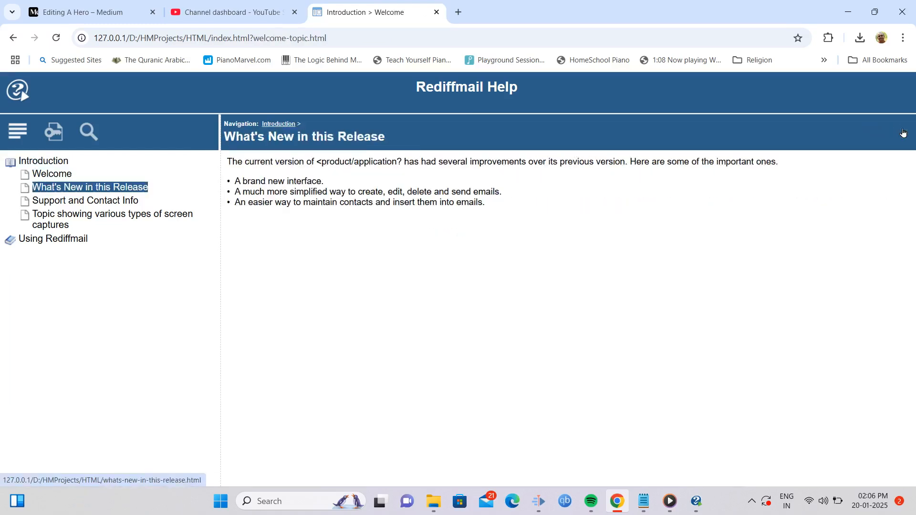
left_click(902, 133)
left_click(903, 133)
left_click(876, 132)
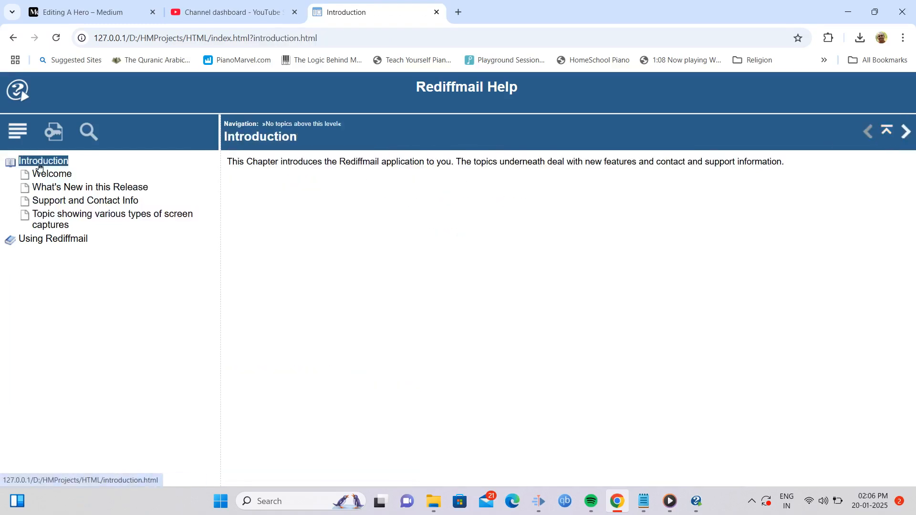
Open the Using Rediffmail chapter, page forward to How to Sign in, and go back up to the Introduction page
left_click(27, 243)
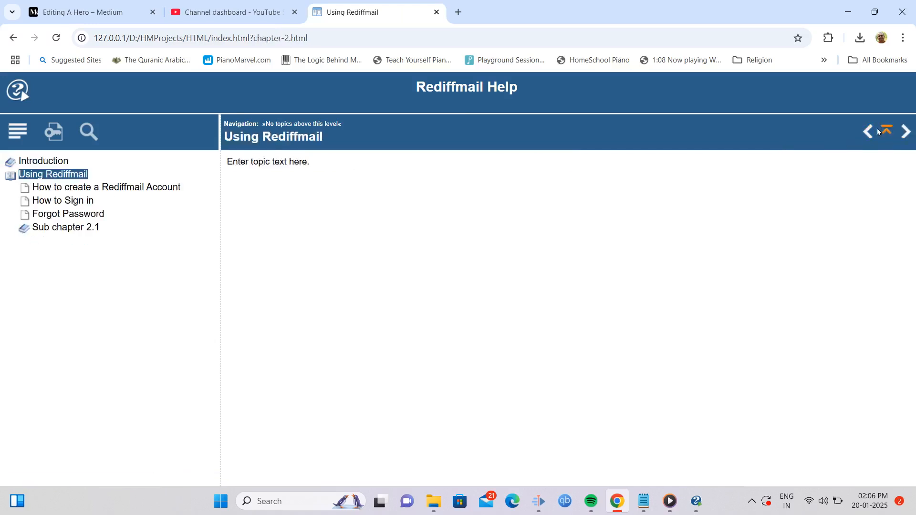
left_click(906, 130)
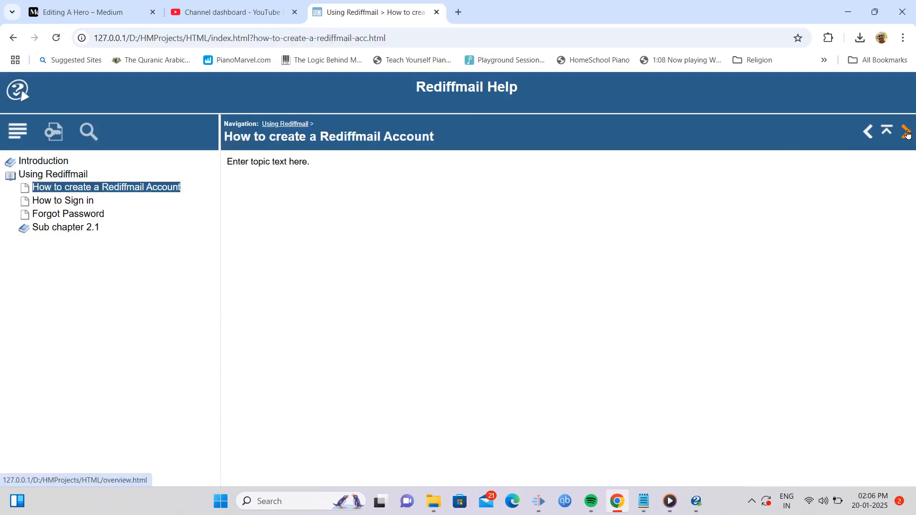
left_click(906, 130)
left_click(877, 130)
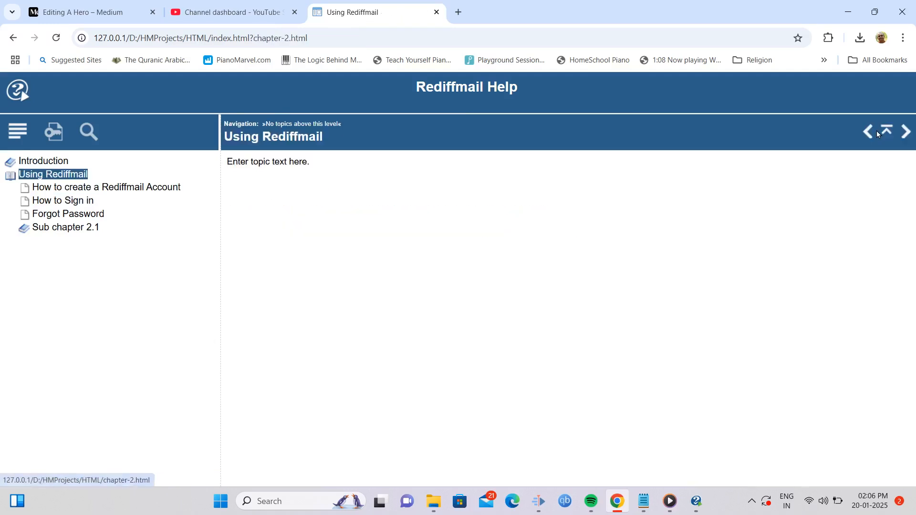
left_click(876, 132)
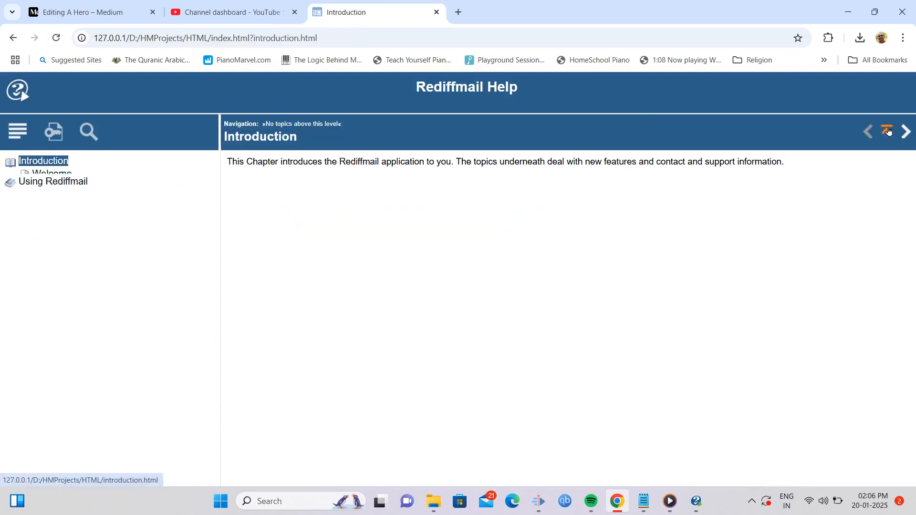